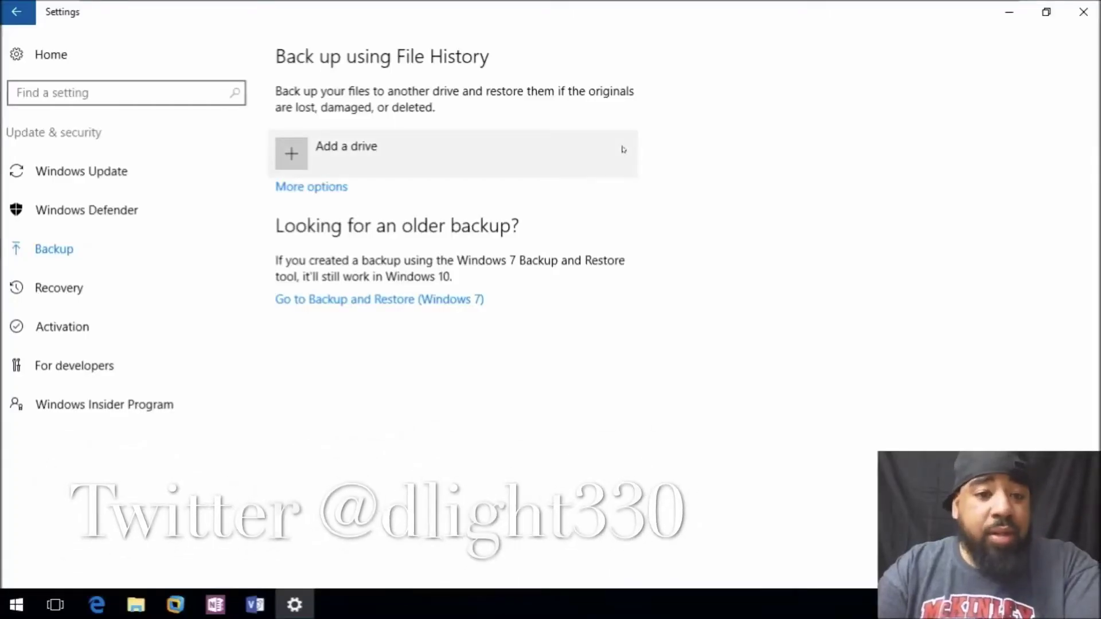
- Choose a drive from File History's Add a drive list, then switch to File Explorer's Quick access
click(630, 147)
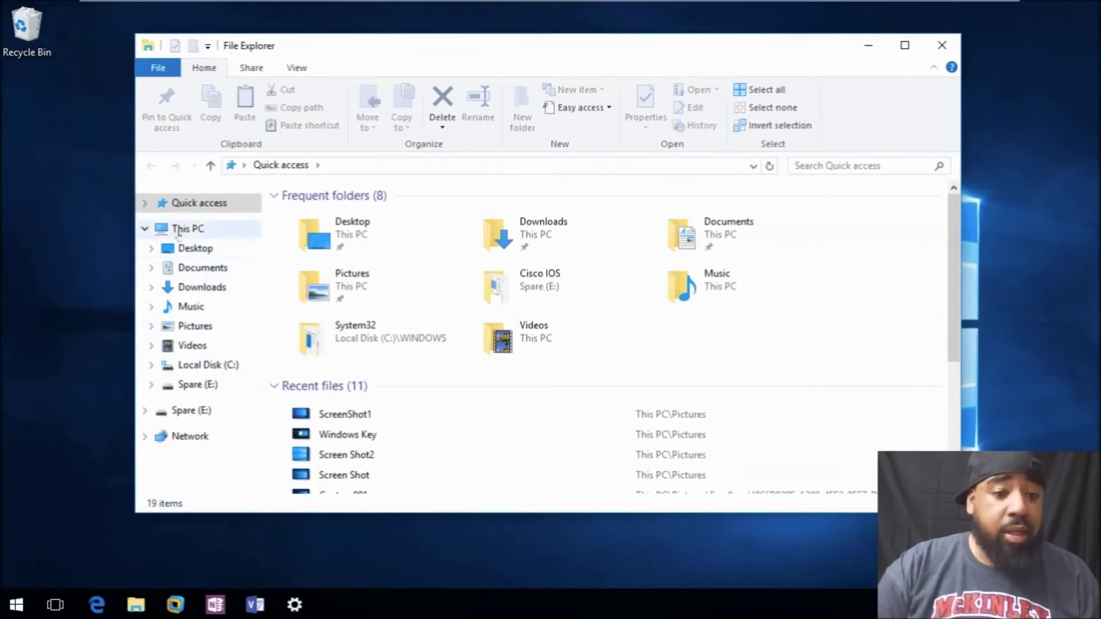
- Go to Local Disk (C:) > Users and open the user's profile folder with its 14 subfolders
click(204, 366)
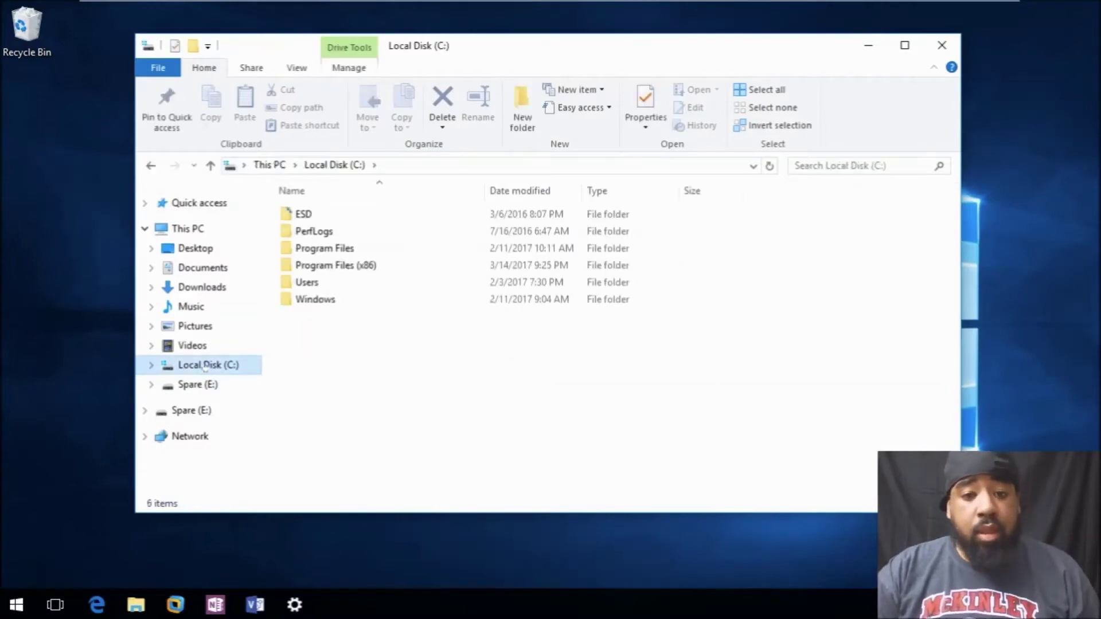
double_click(307, 283)
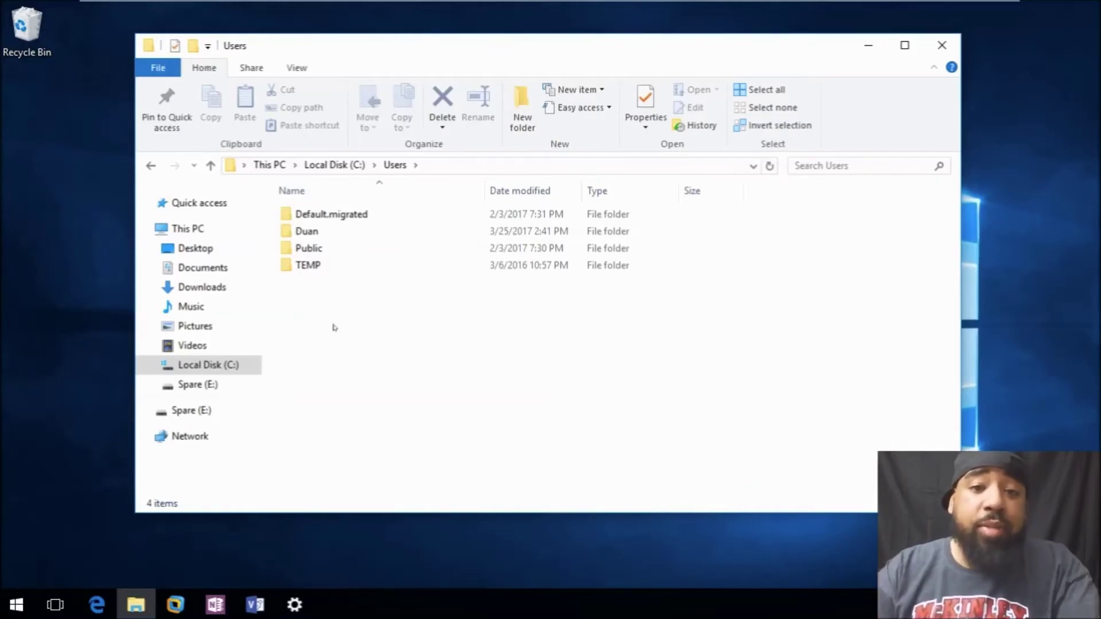
click(307, 230)
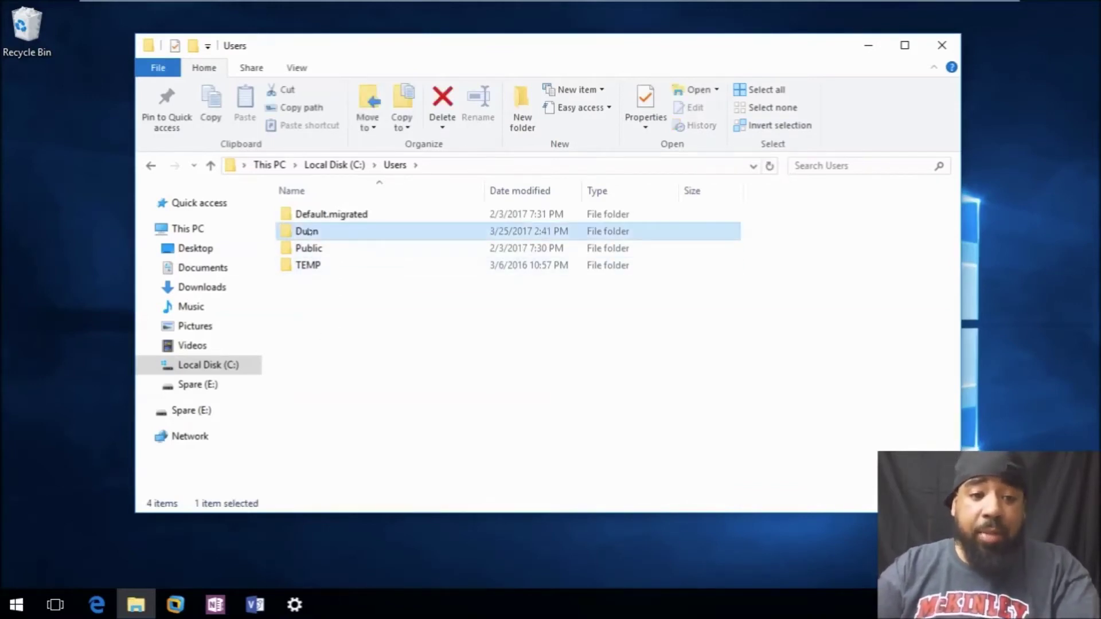
double_click(315, 232)
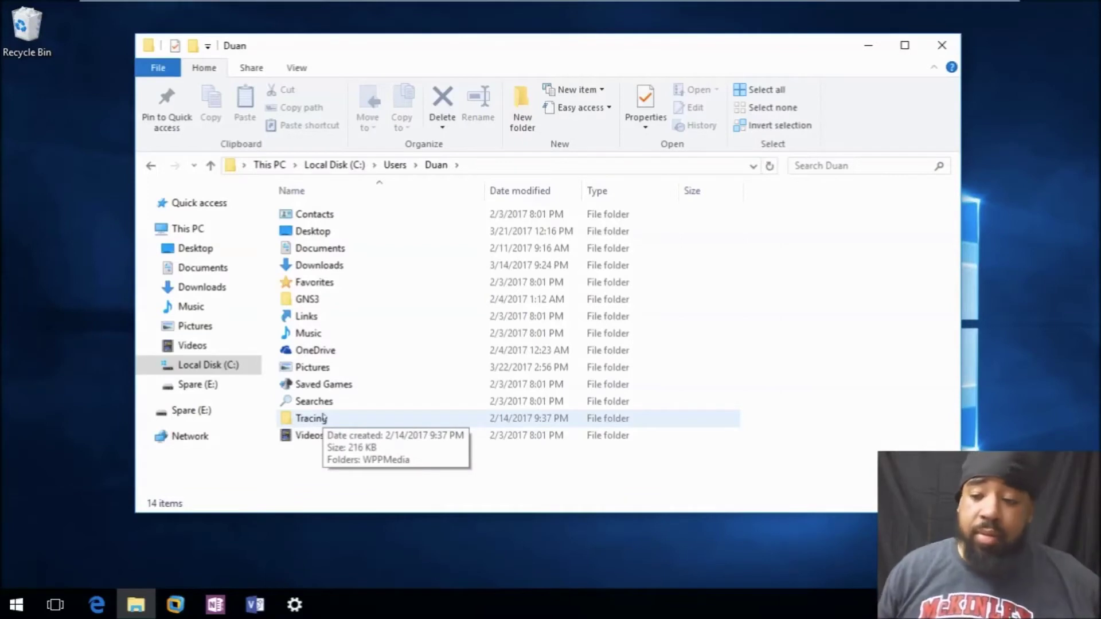
- Reopen the profile and point out Documents, Downloads, Favorites, Music, Pictures and Videos, then return to Users
click(151, 165)
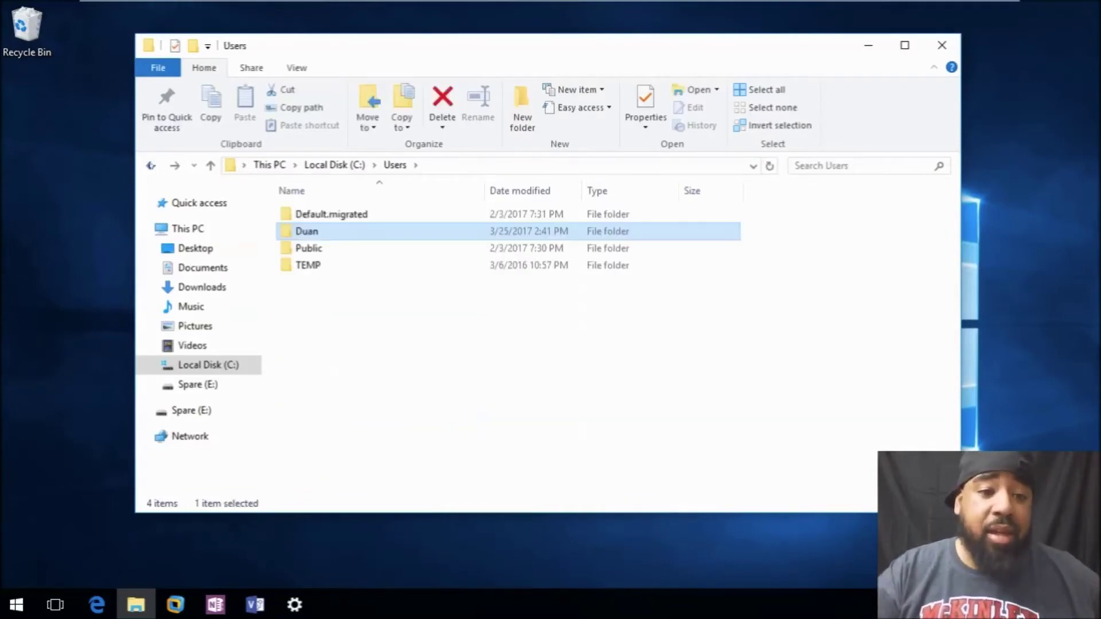
double_click(283, 238)
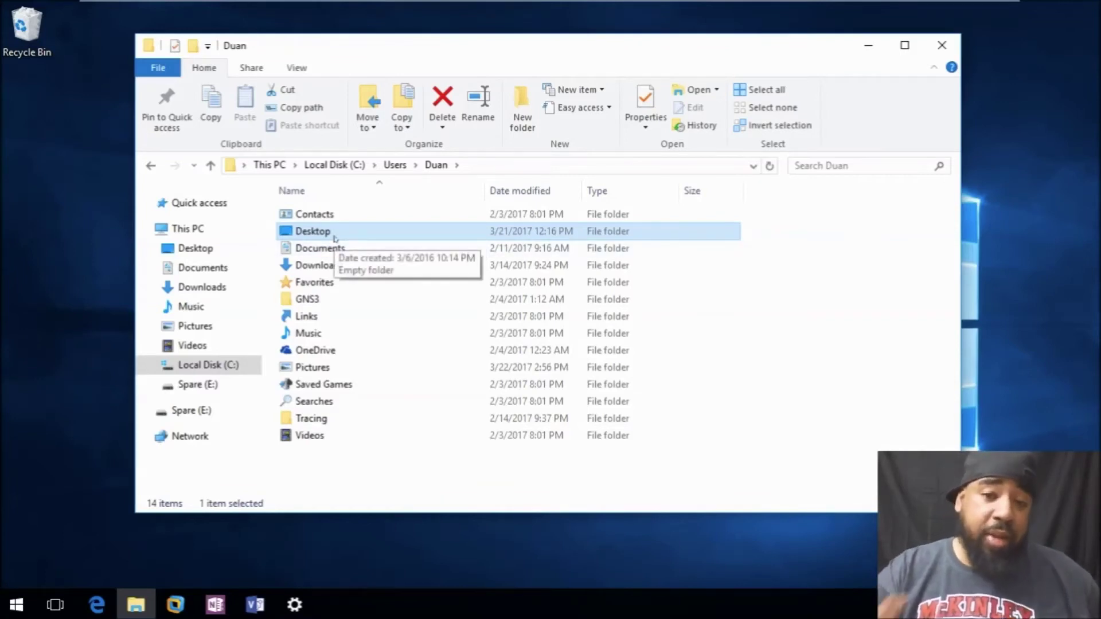
click(328, 254)
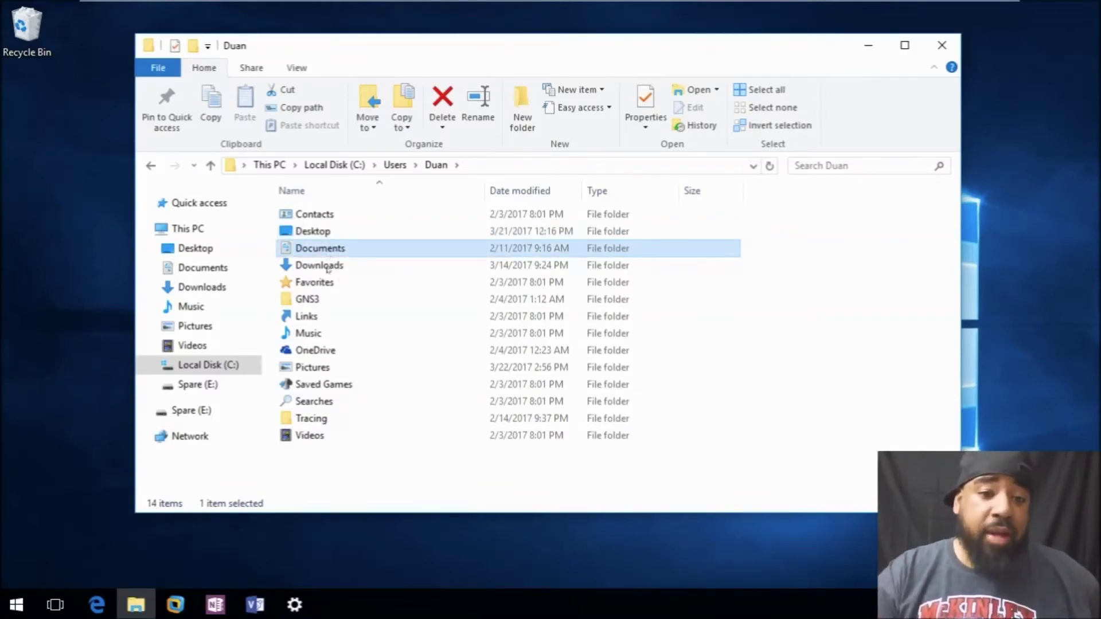
click(328, 268)
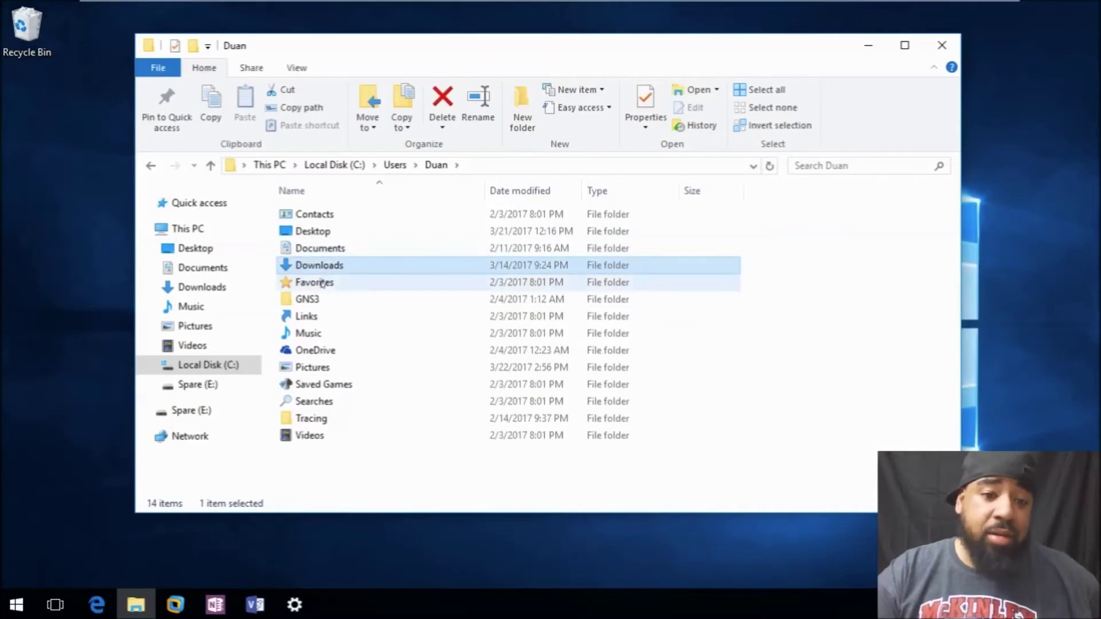
click(320, 283)
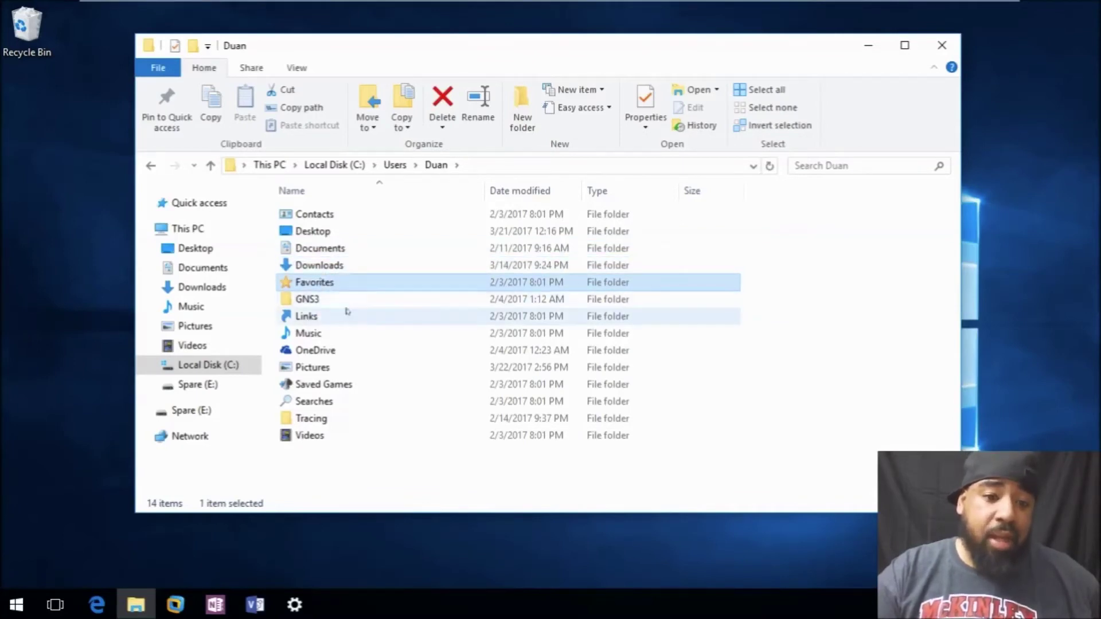
click(318, 339)
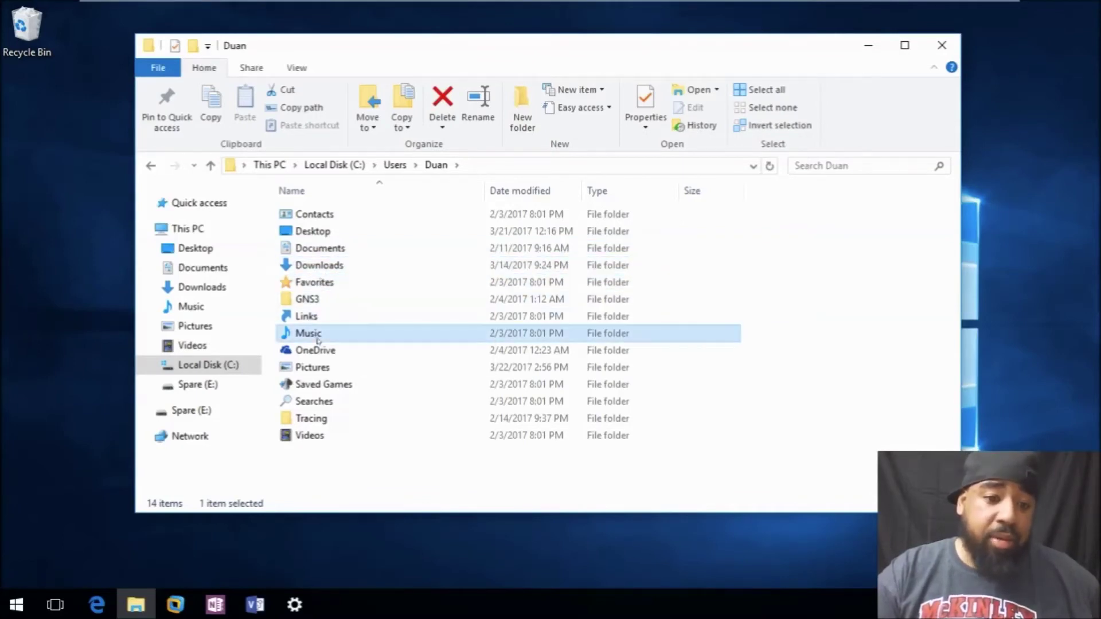
click(309, 374)
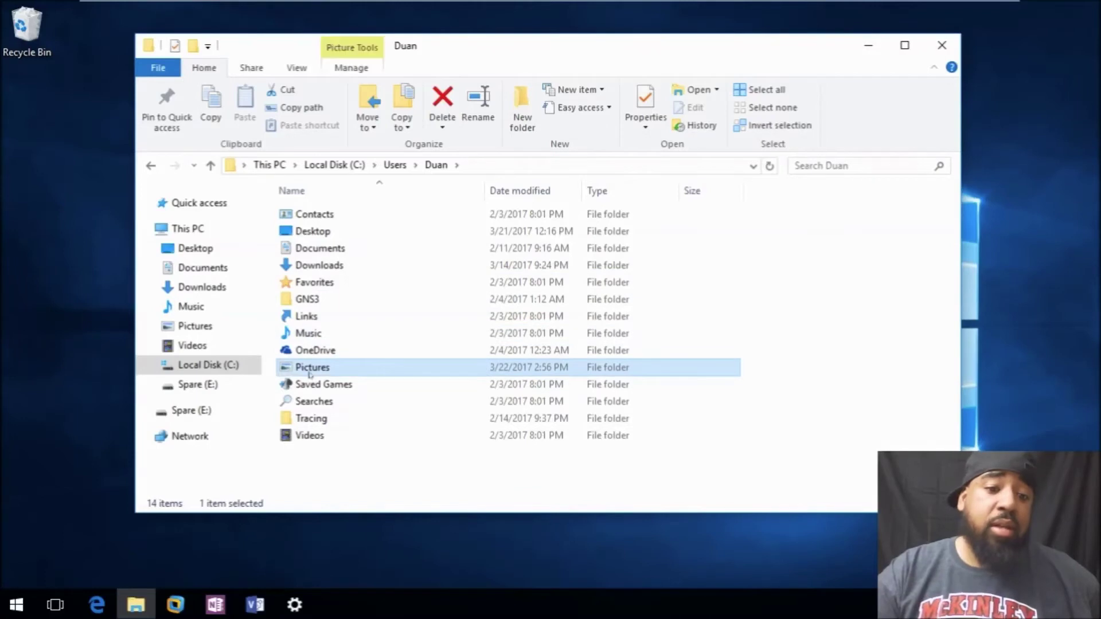
click(306, 438)
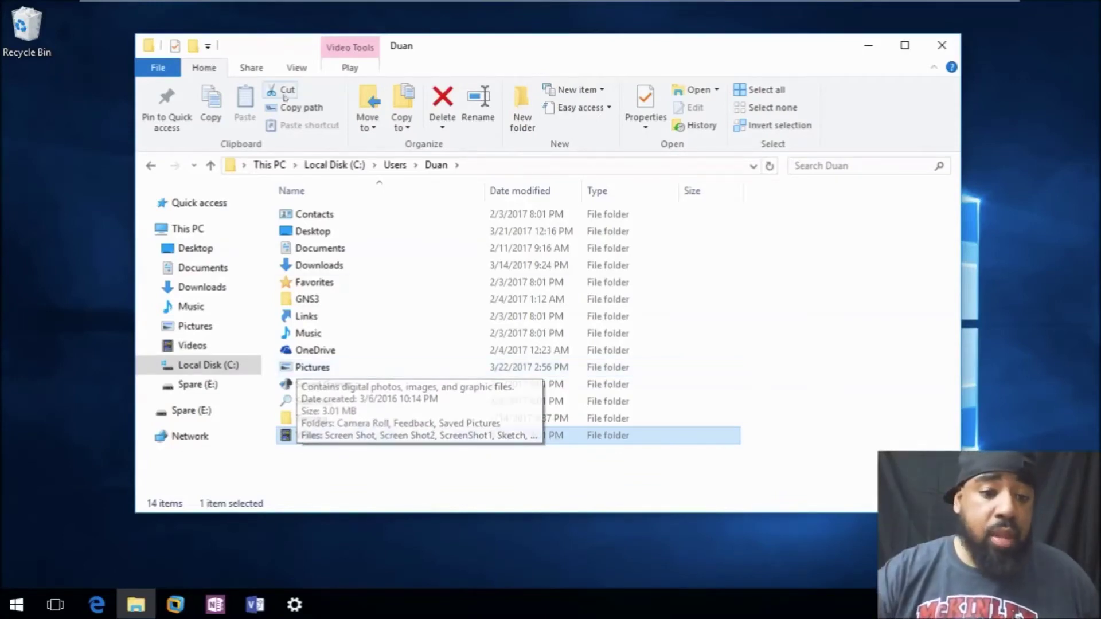
click(151, 166)
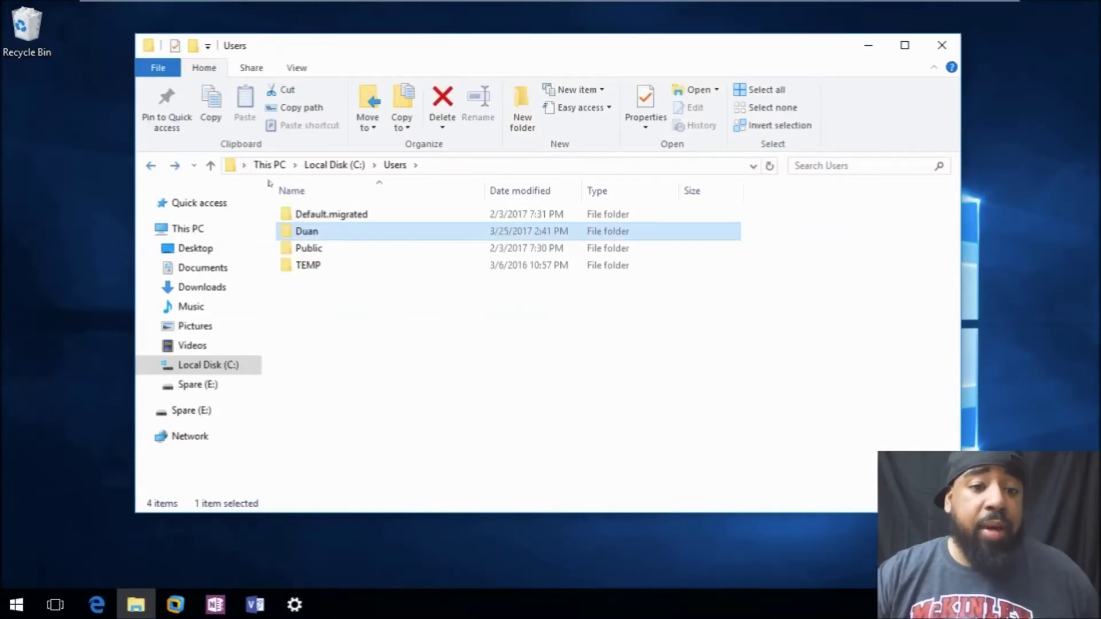
- Copy the user's profile folder from Users, then close File Explorer
right_click(311, 240)
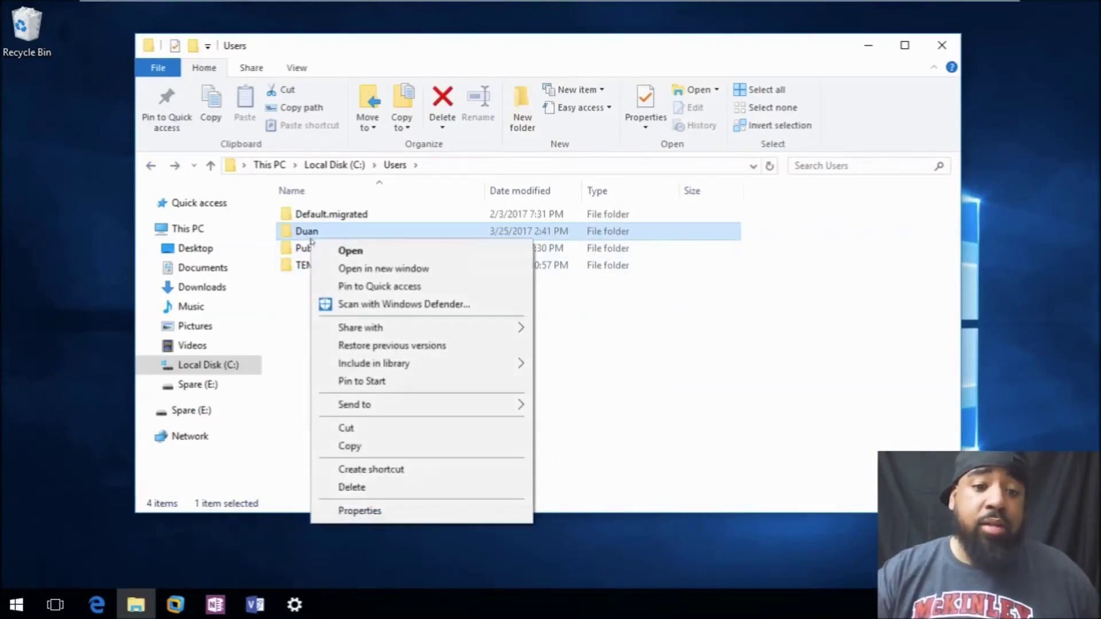
click(393, 448)
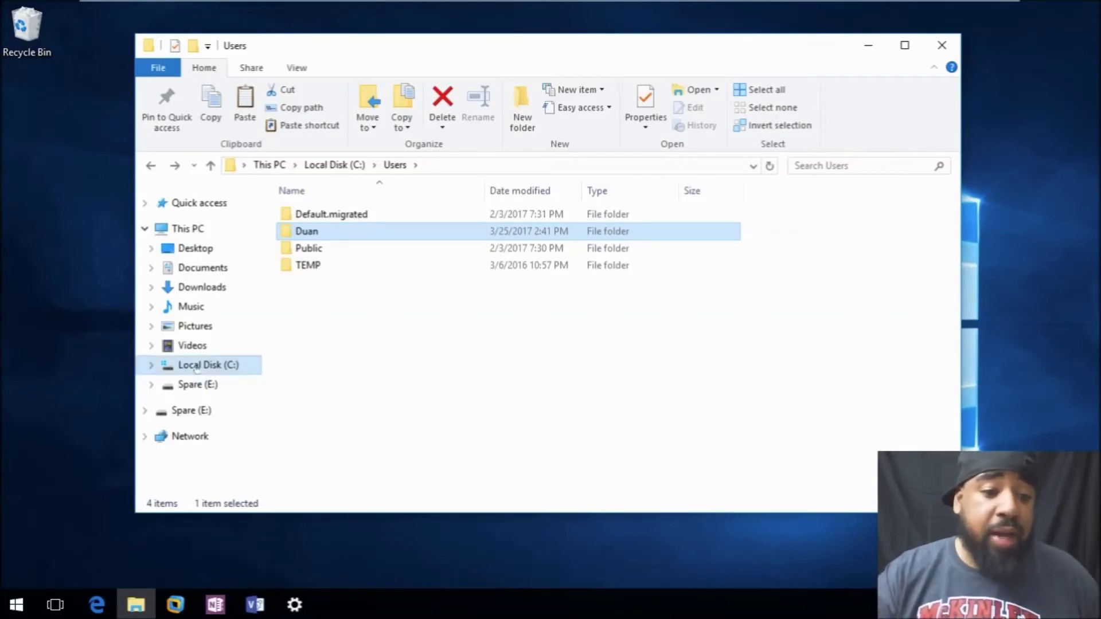
click(192, 346)
click(202, 365)
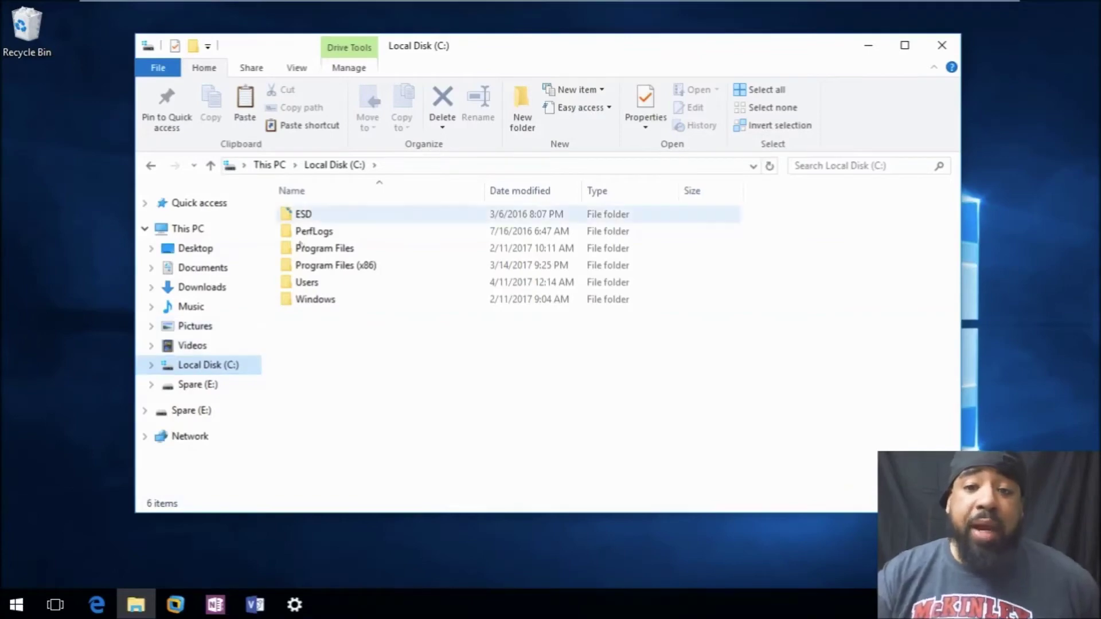
click(942, 44)
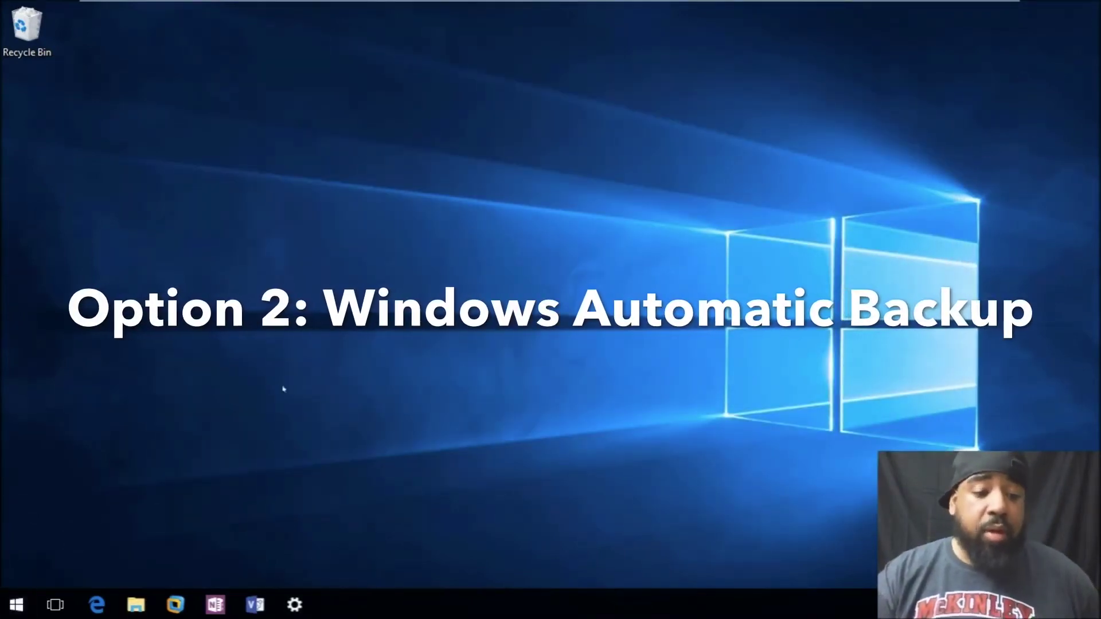
- Open the Windows Settings home through the Action Center's All Settings tile
key(super)
click(518, 72)
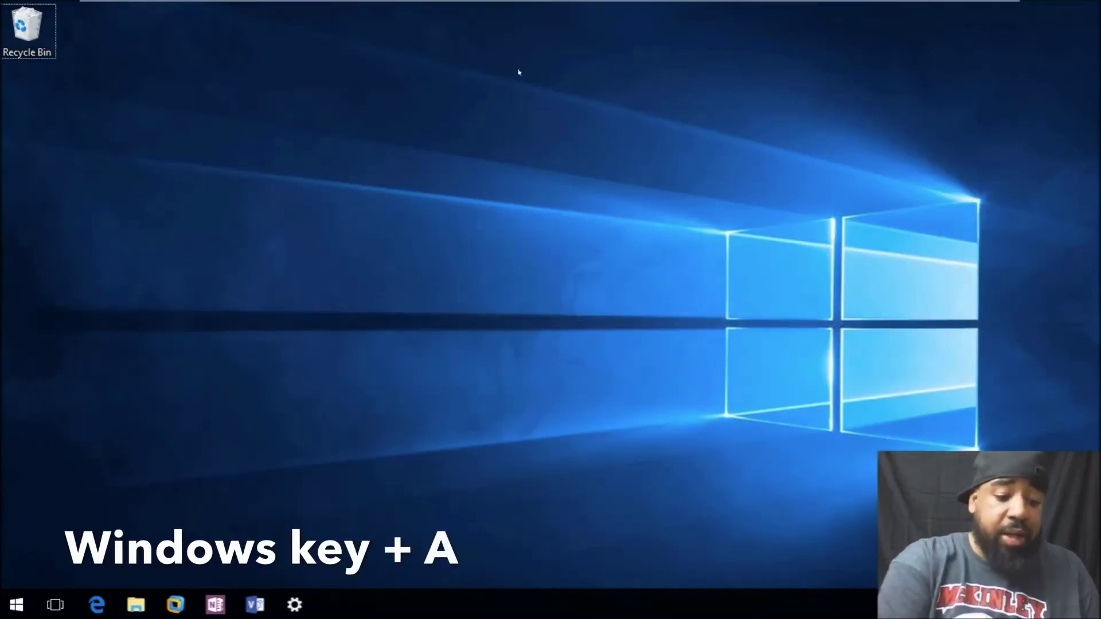
key(super+a)
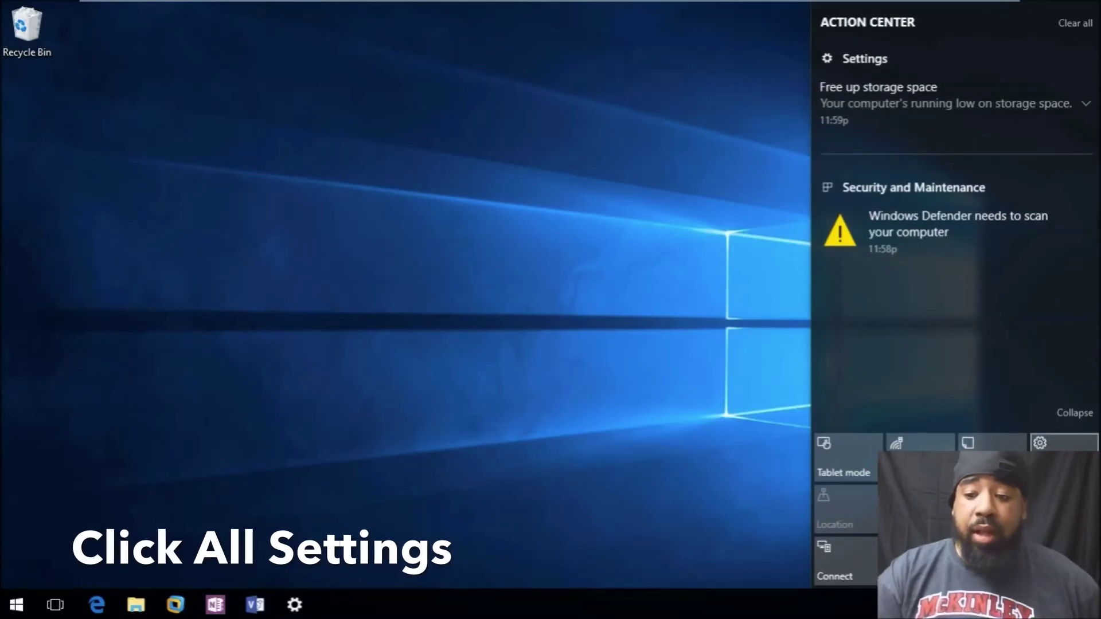
click(1064, 445)
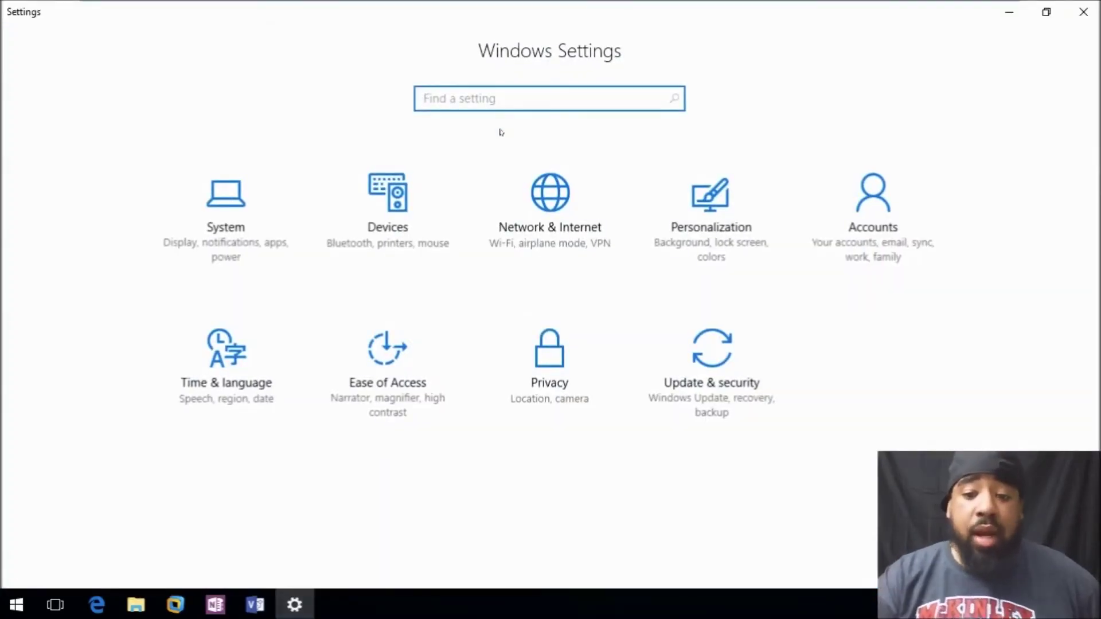
- Go to Update & security > Backup to reach the File History options
click(704, 363)
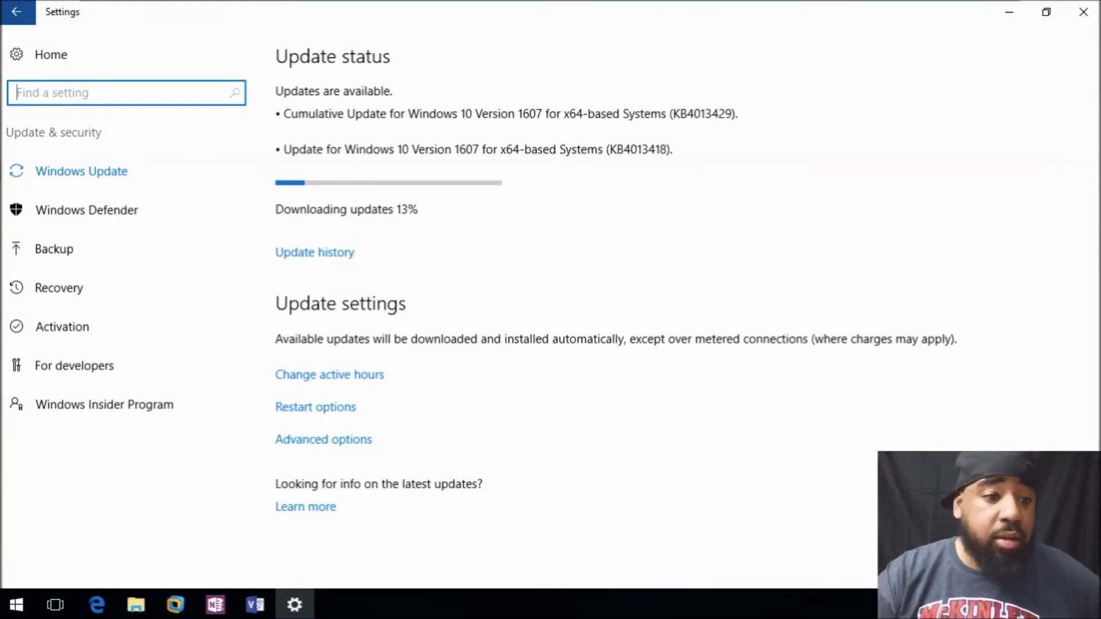
click(57, 250)
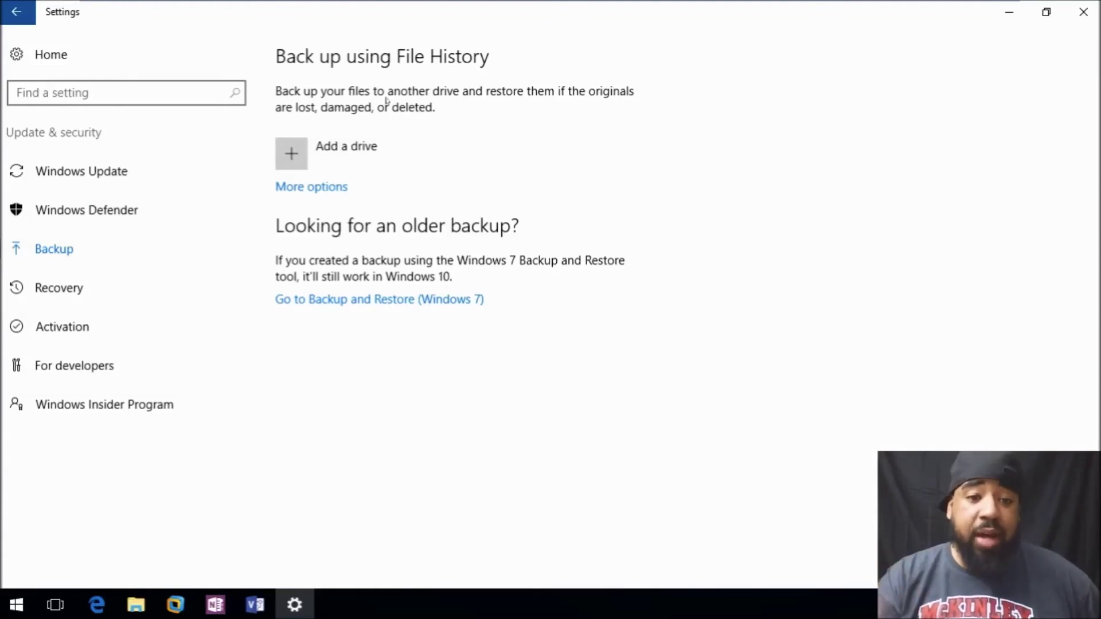
- Add Spare (E:) as the File History backup drive and view its More options
click(402, 158)
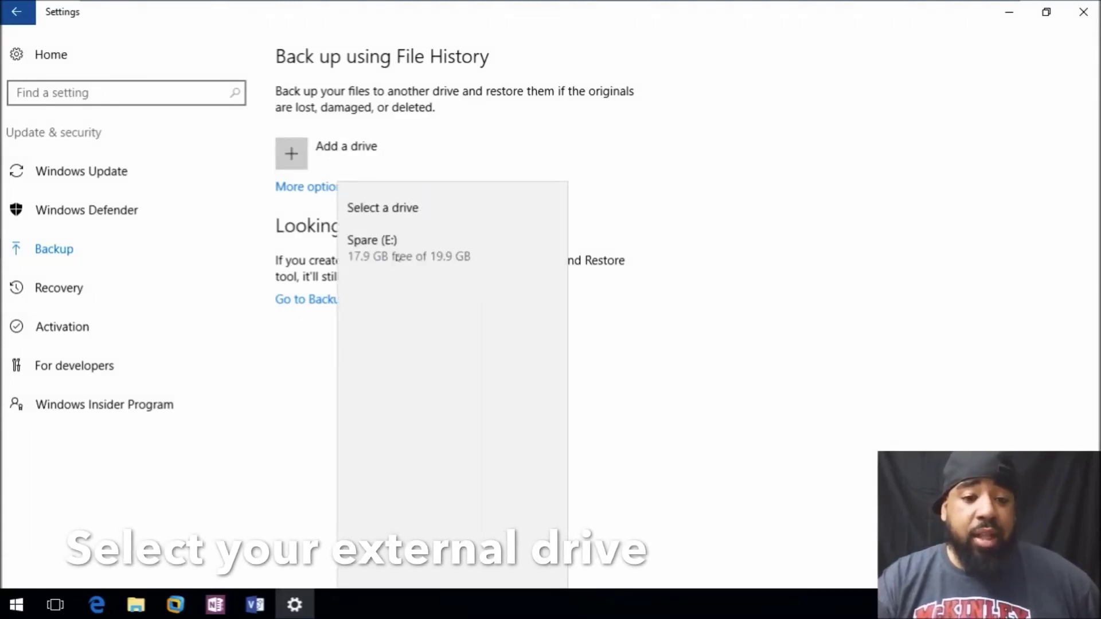
click(396, 252)
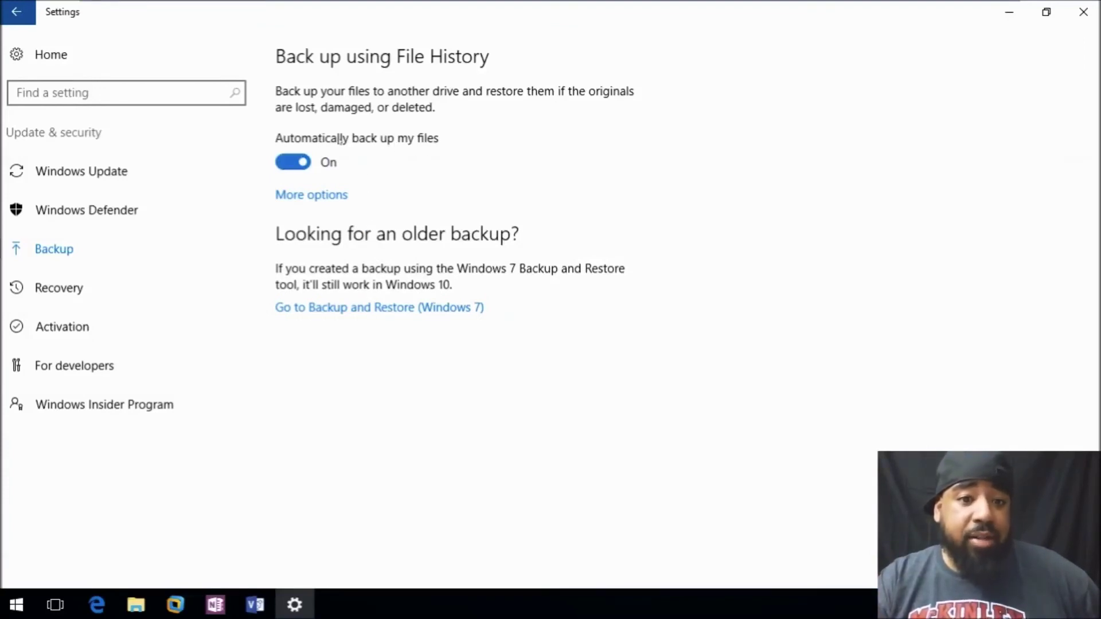
click(302, 198)
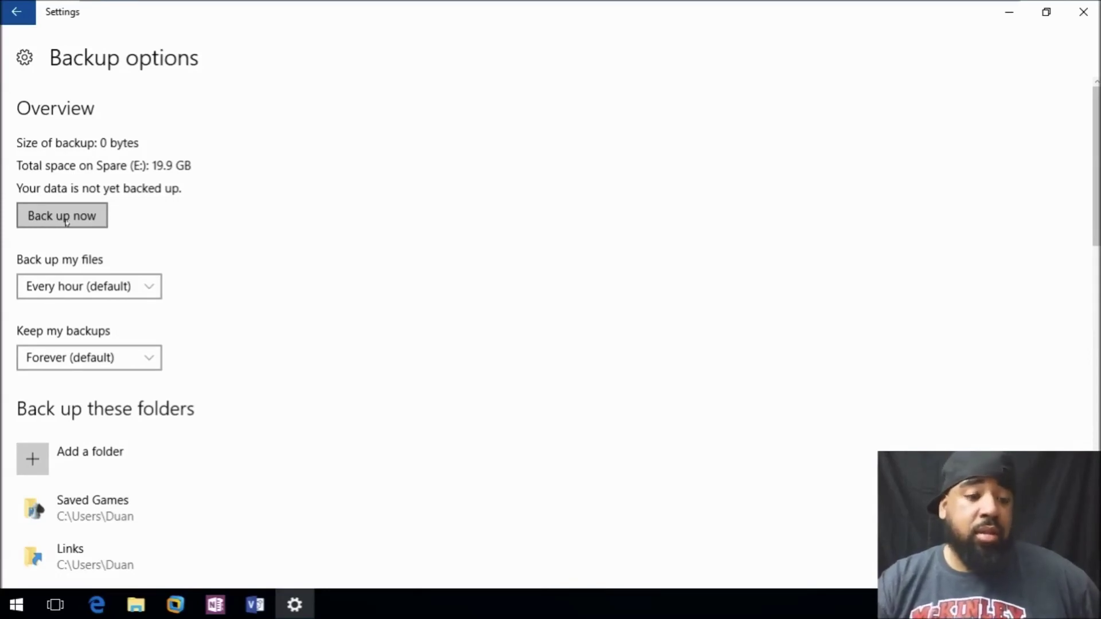
scroll(153, 214, down, 4)
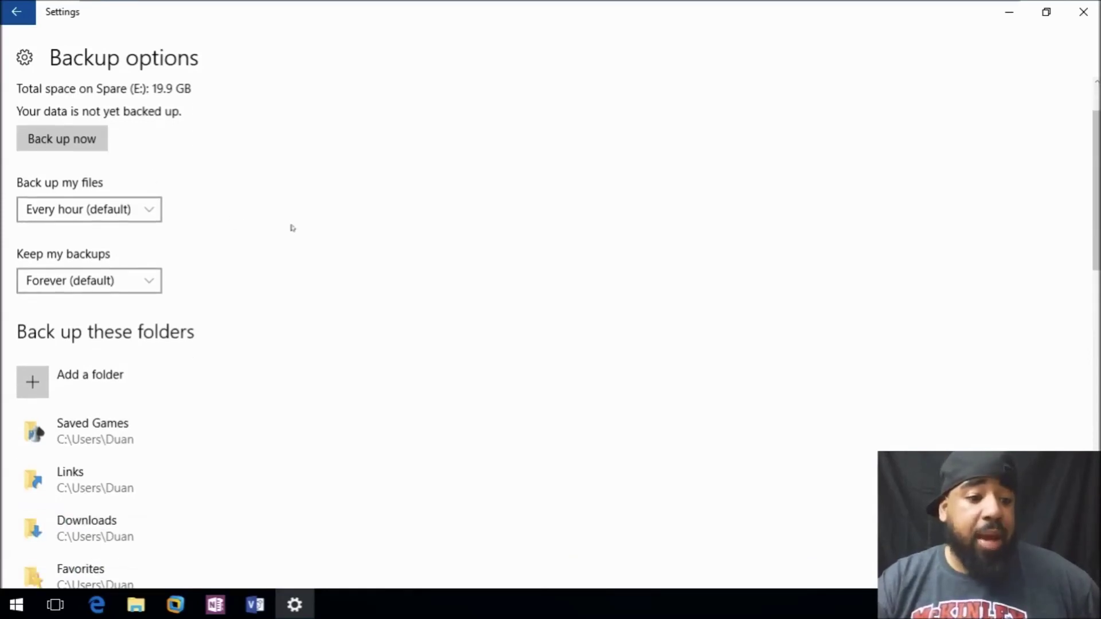
scroll(136, 184, down, 3)
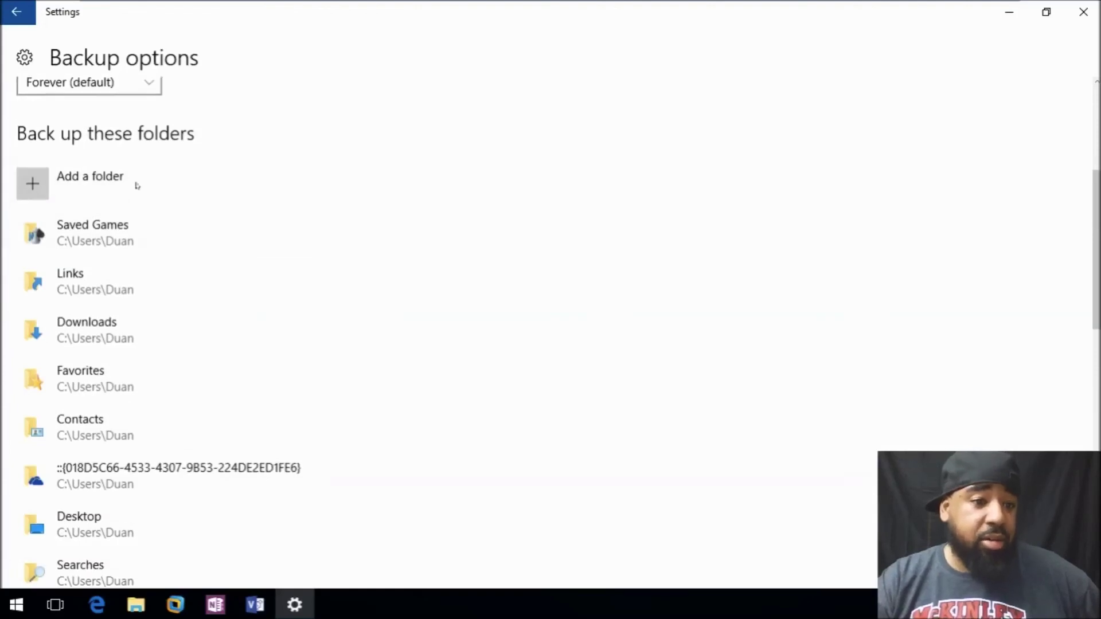
scroll(137, 185, down, 10)
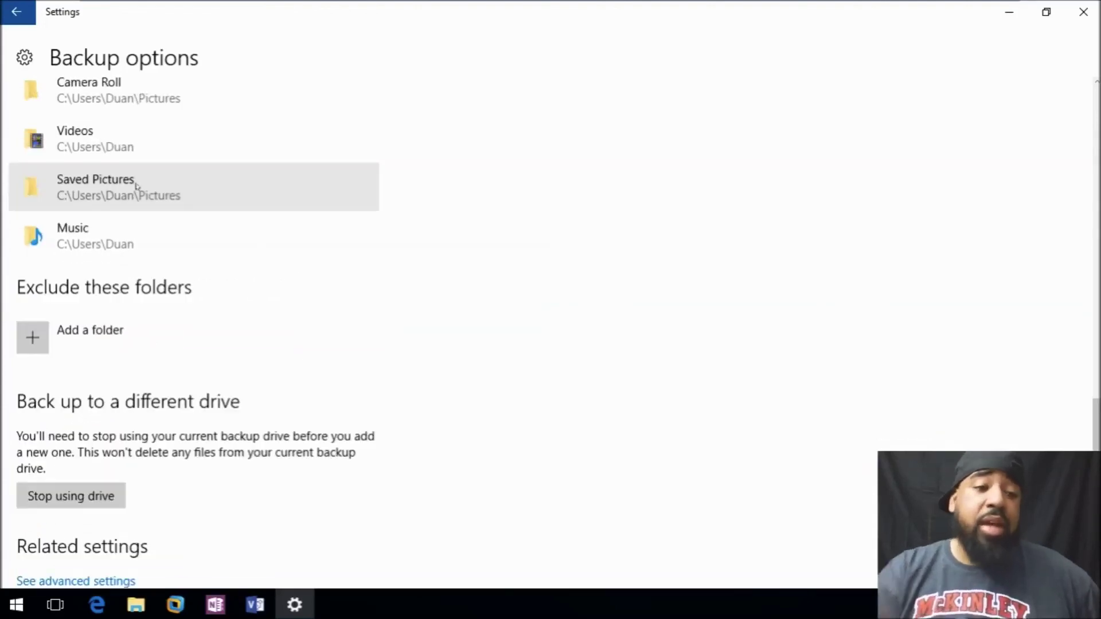
scroll(137, 185, up, 12)
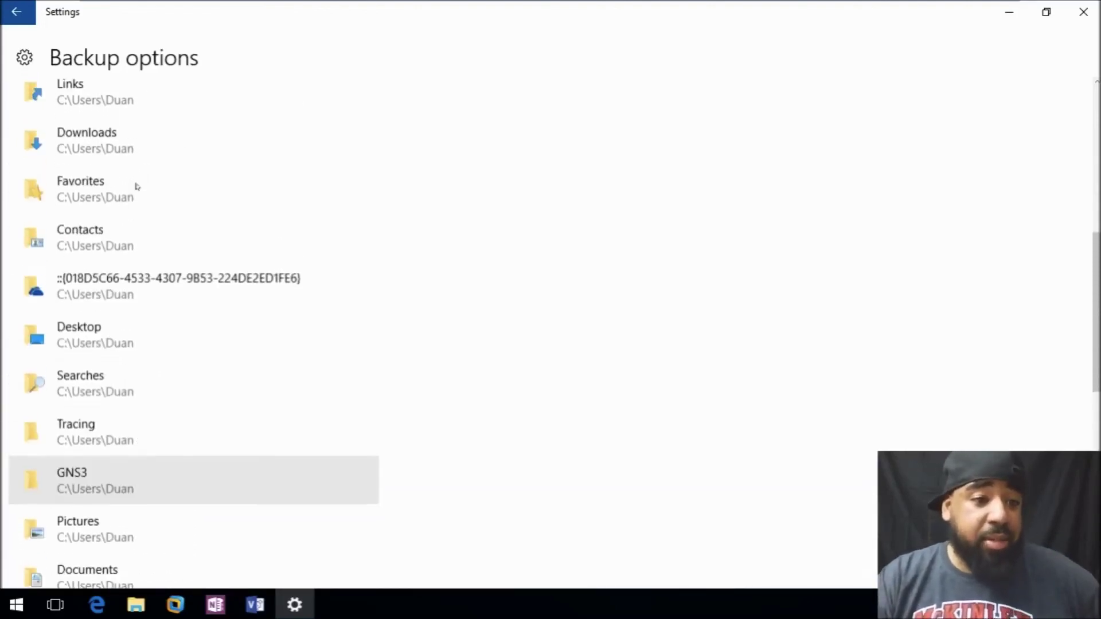
scroll(121, 204, down, 12)
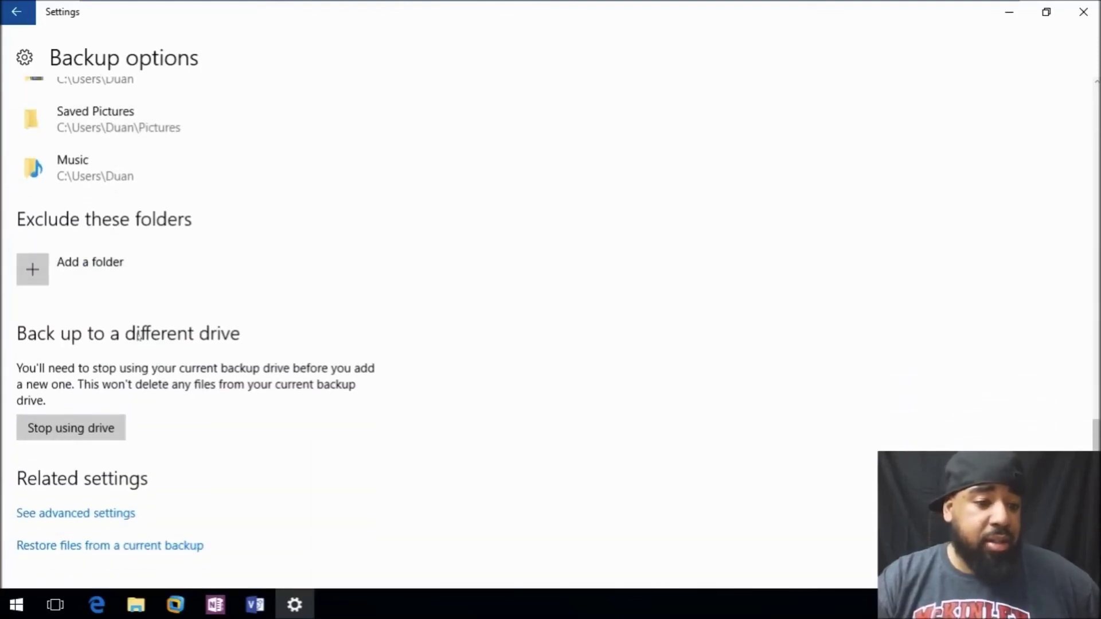
scroll(140, 363, up, 15)
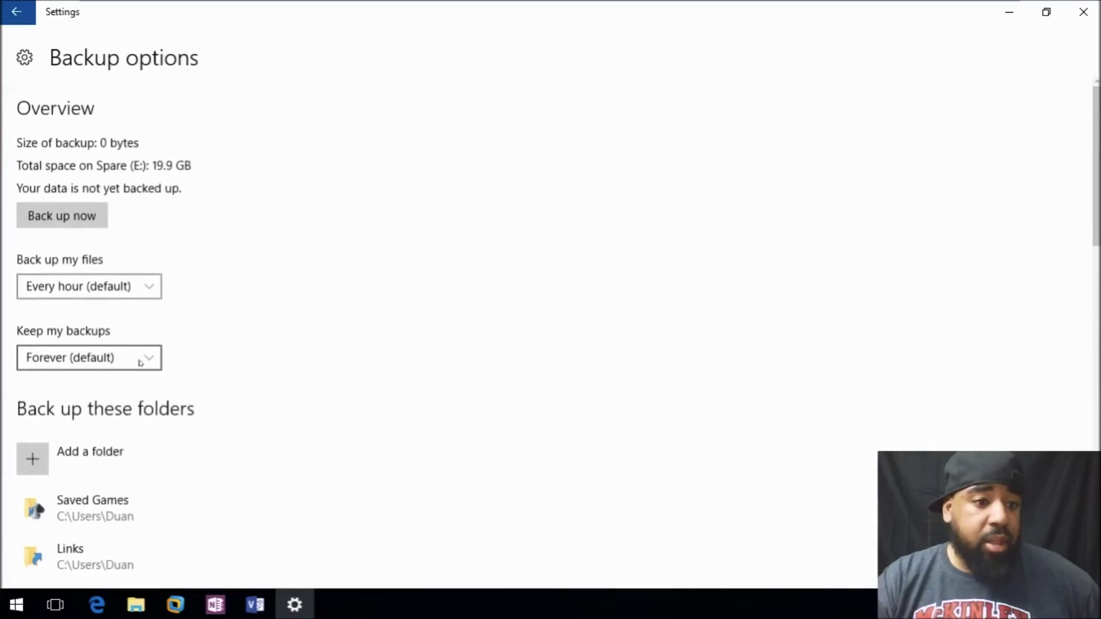